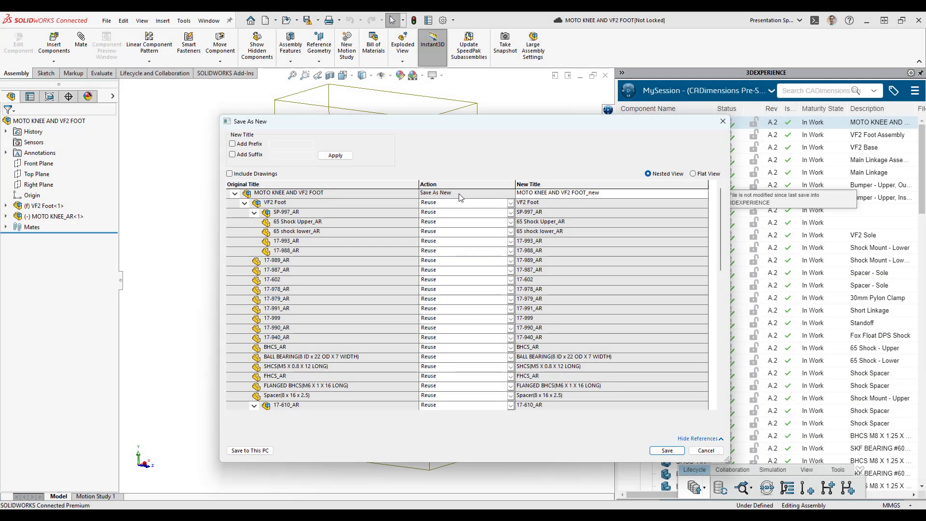
Set the Action for VF2 Foot, SP-997_AR and 65 Shock Upper_AR to Save As New.
left_click(510, 203)
left_click(495, 219)
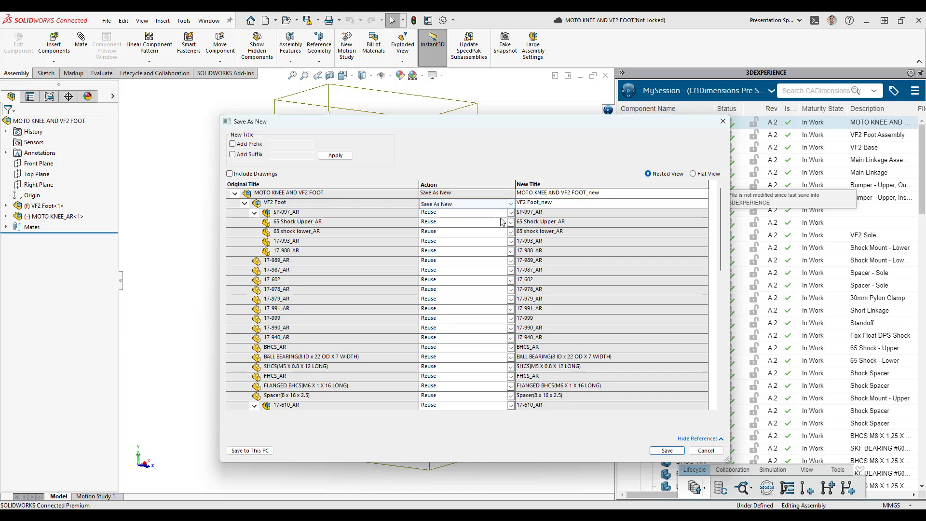
left_click(510, 214)
left_click(504, 228)
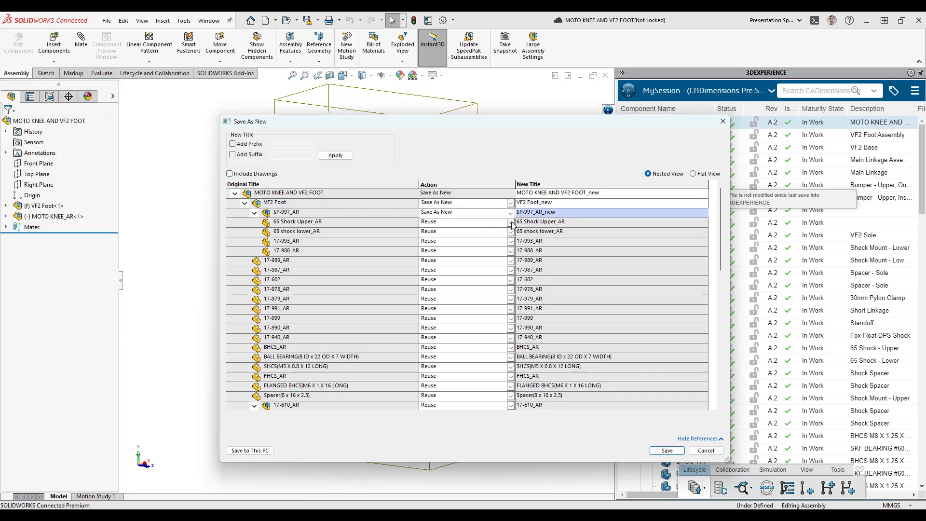
left_click(510, 223)
left_click(503, 238)
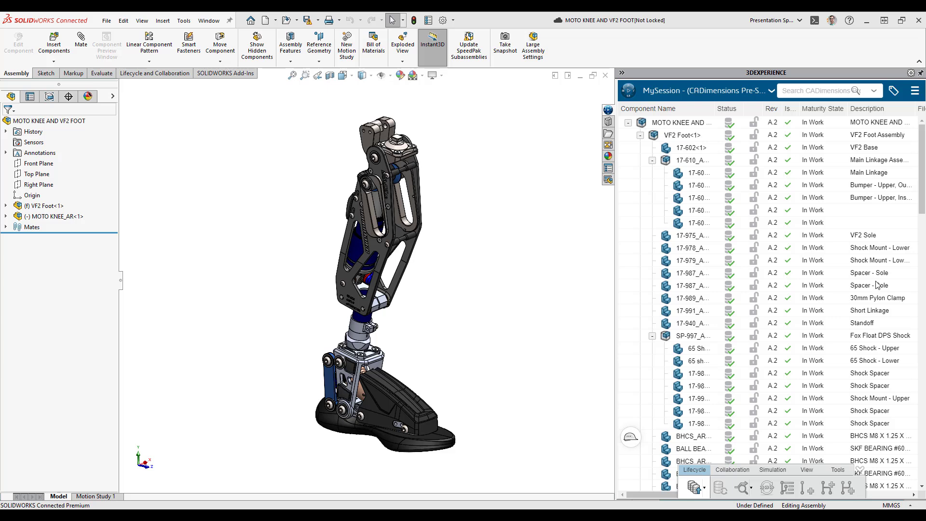
Save the top MOTO KNEE AND VF2 FOOT assembly to the 3DEXPERIENCE platform.
left_click(680, 126)
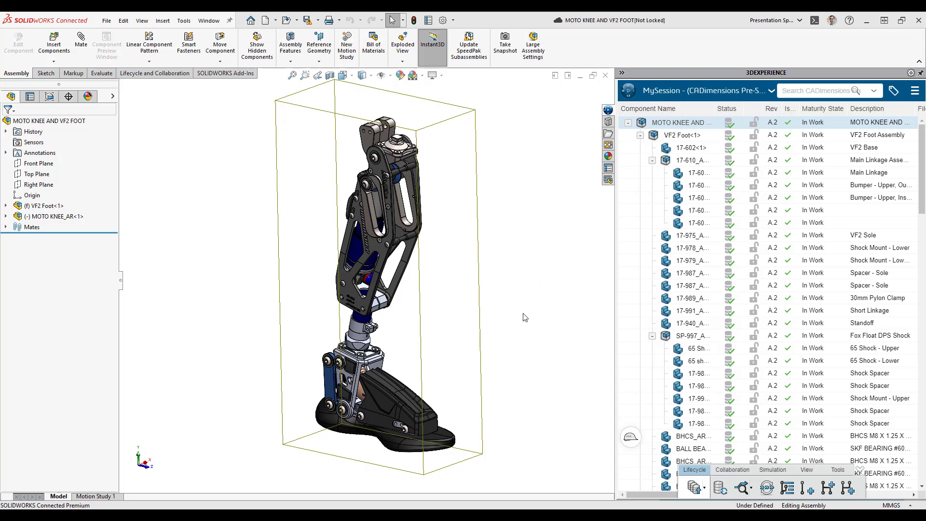
middle_click_drag(525, 317, 548, 299)
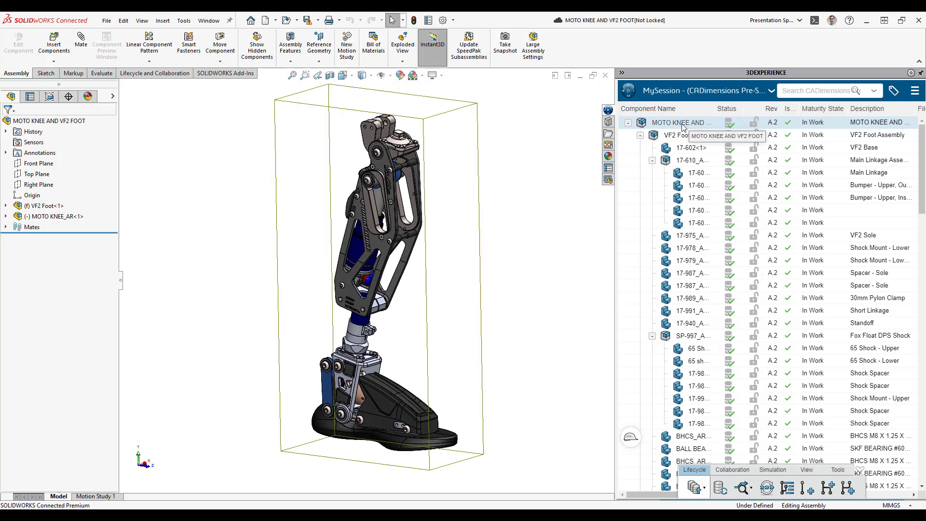
right_click(681, 126)
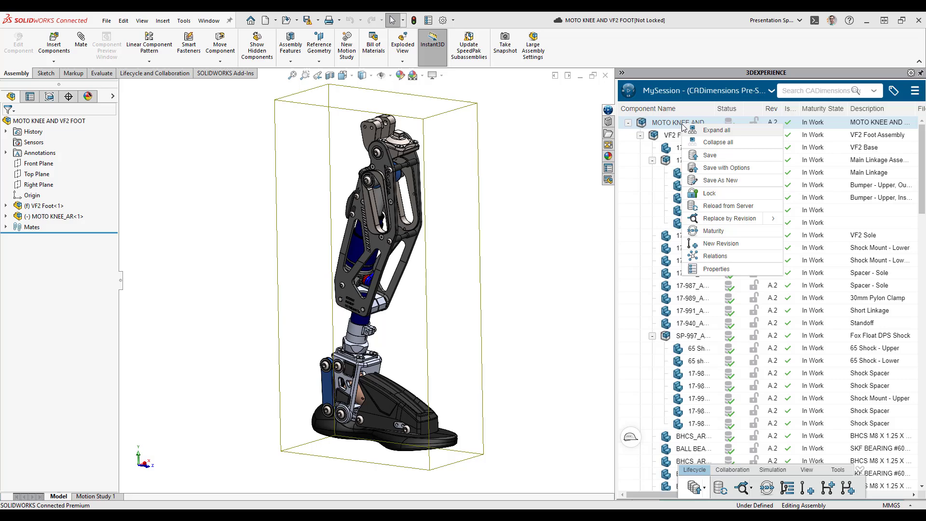
left_click(709, 155)
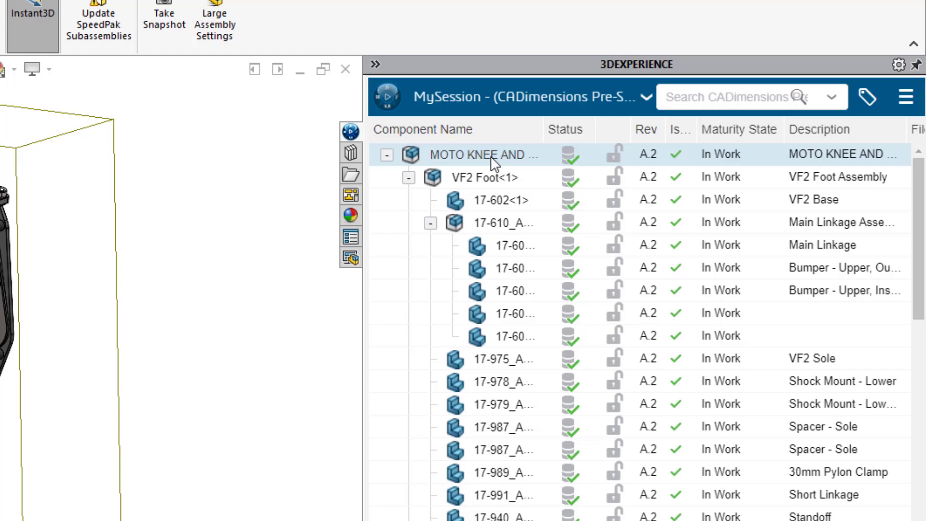
right_click(686, 124)
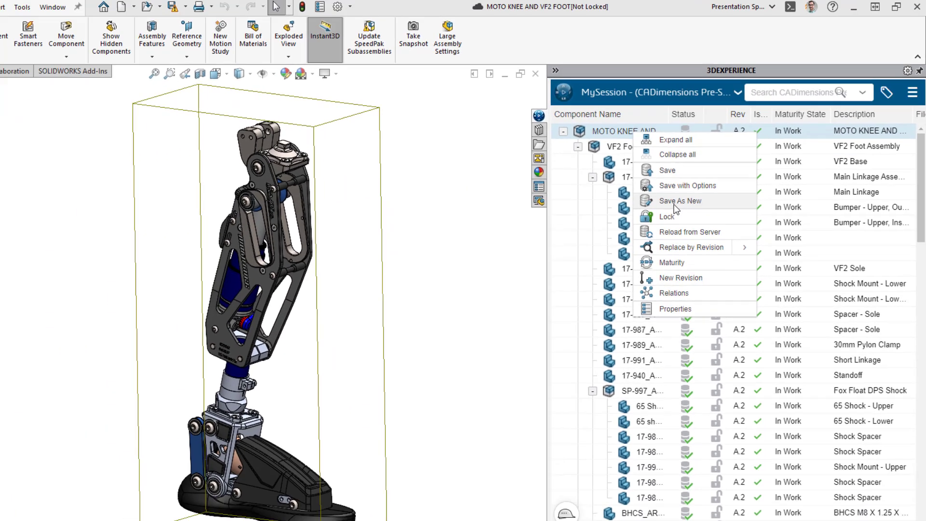
Start Save As New for the assembly, enlarge its dialog and show the referenced components.
left_click(558, 260)
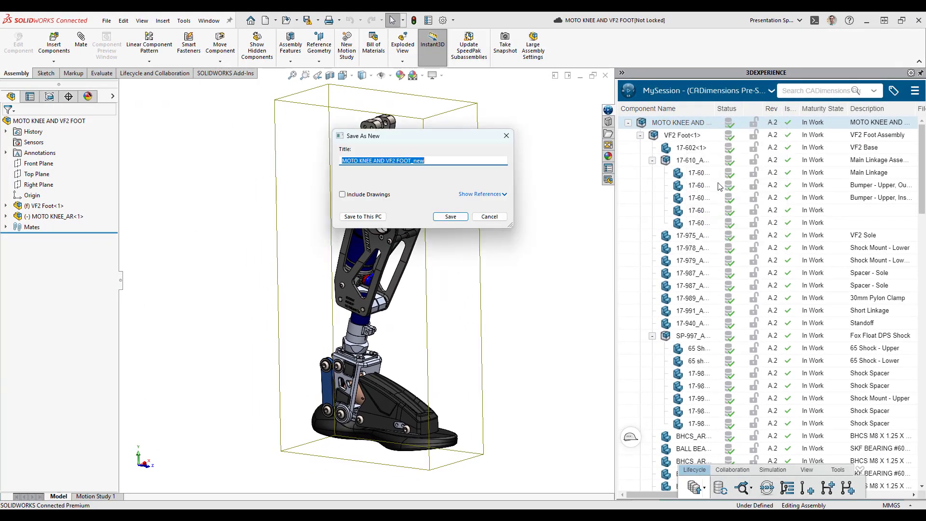
left_click_drag(421, 136, 450, 173)
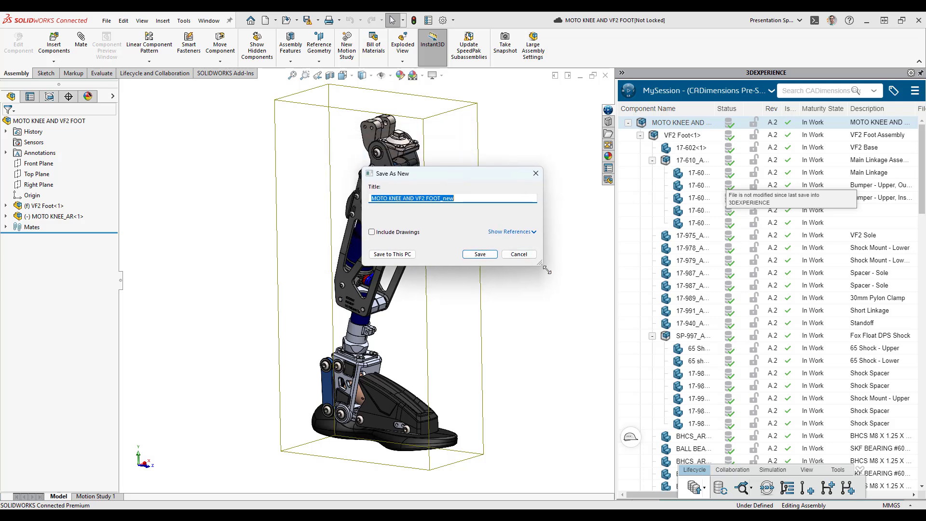
left_click_drag(541, 264, 651, 377)
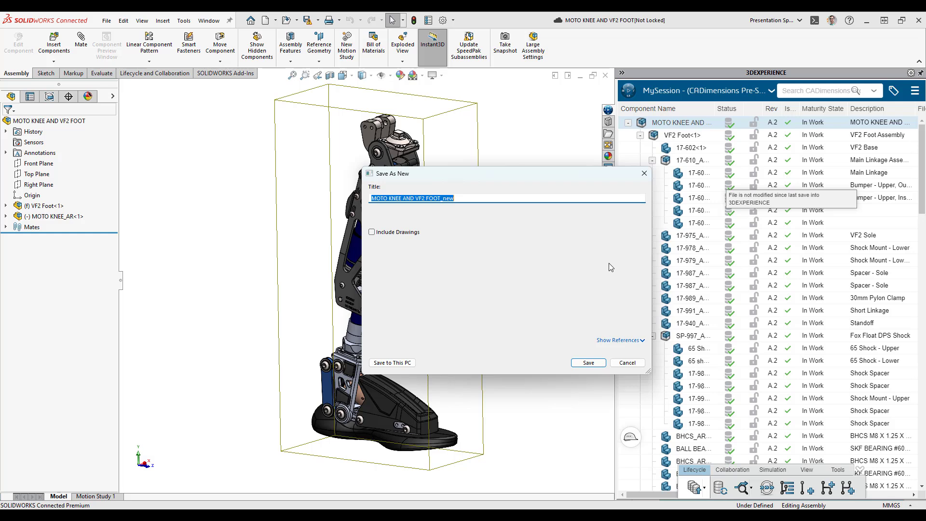
left_click(626, 341)
Move and enlarge the Save As New dialog to show more reference rows.
left_click_drag(619, 419, 754, 419)
left_click_drag(608, 177, 461, 125)
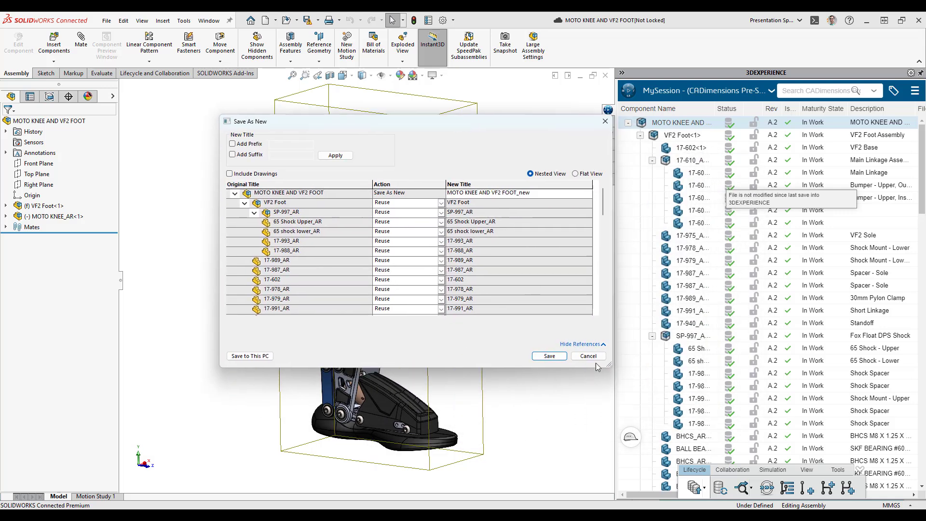
left_click_drag(611, 367, 729, 460)
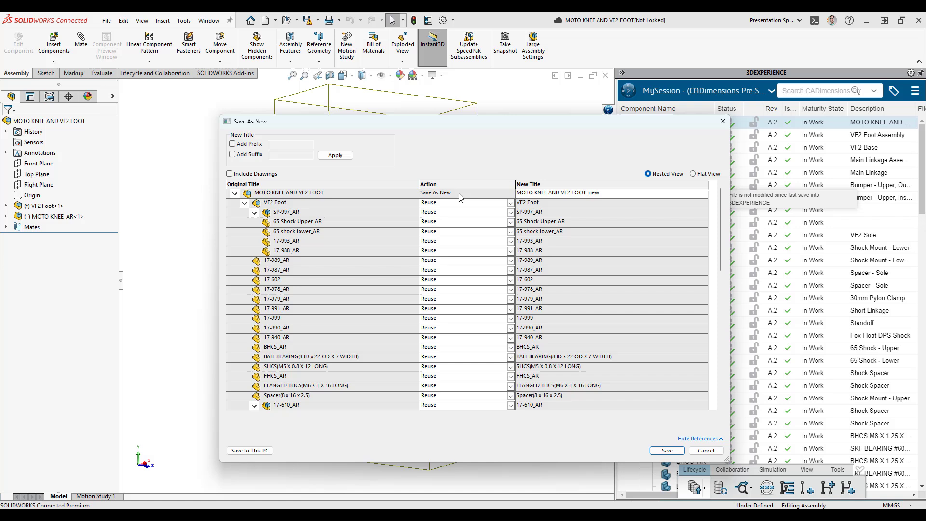
Set VF2 Foot, SP-997_AR, 65 Shock Upper/lower_AR, 17-993_AR and 17-988_AR to Save As New.
left_click(508, 206)
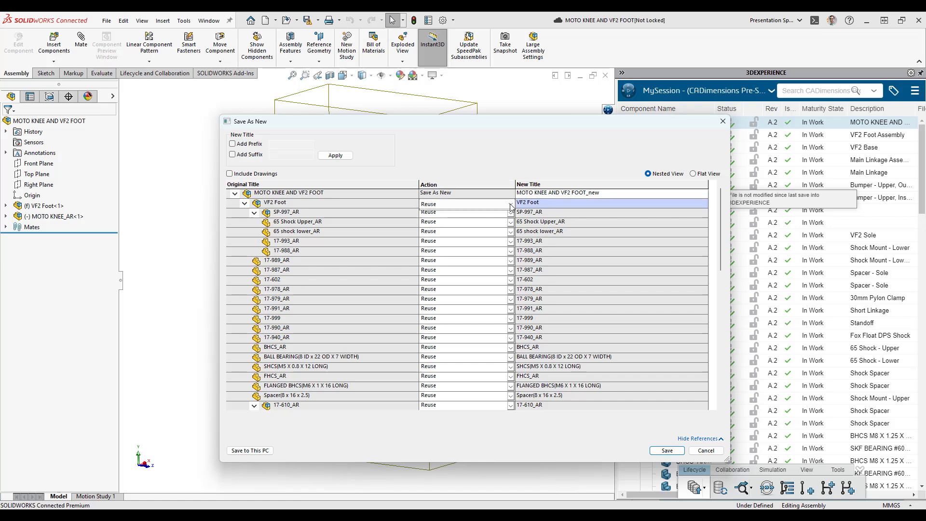
left_click(496, 222)
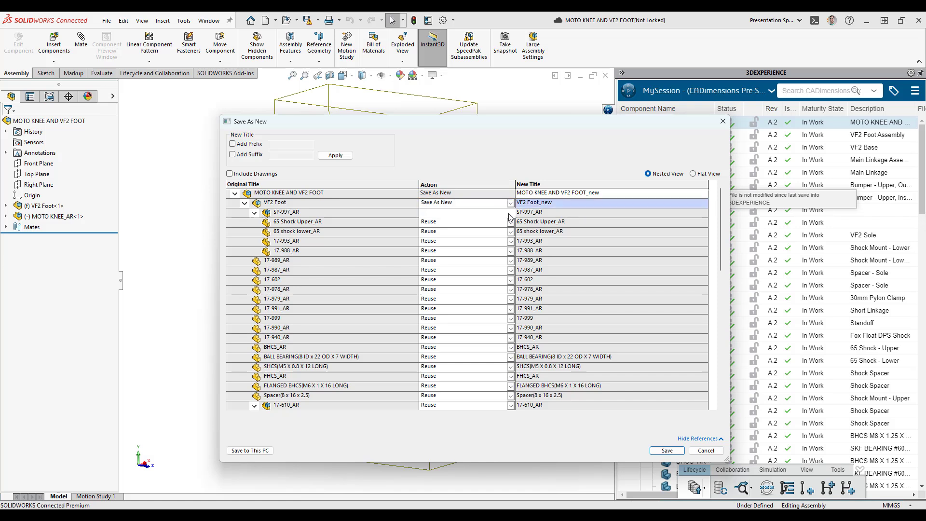
left_click(510, 213)
left_click(506, 227)
left_click(510, 224)
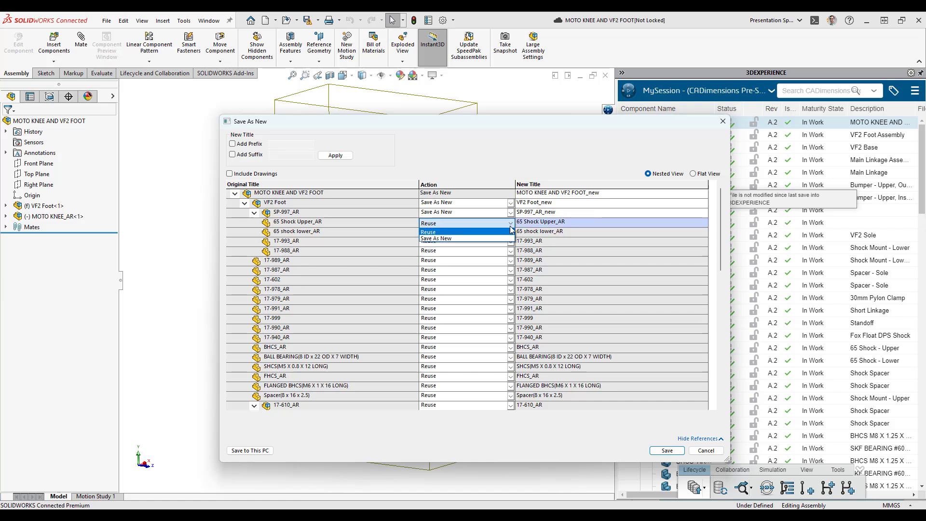
left_click(506, 236)
left_click(510, 233)
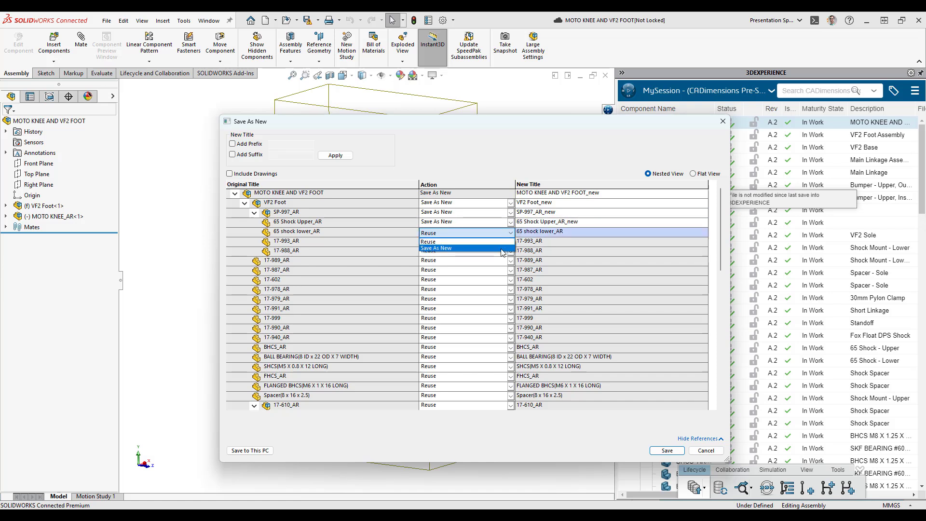
left_click(506, 244)
left_click(506, 260)
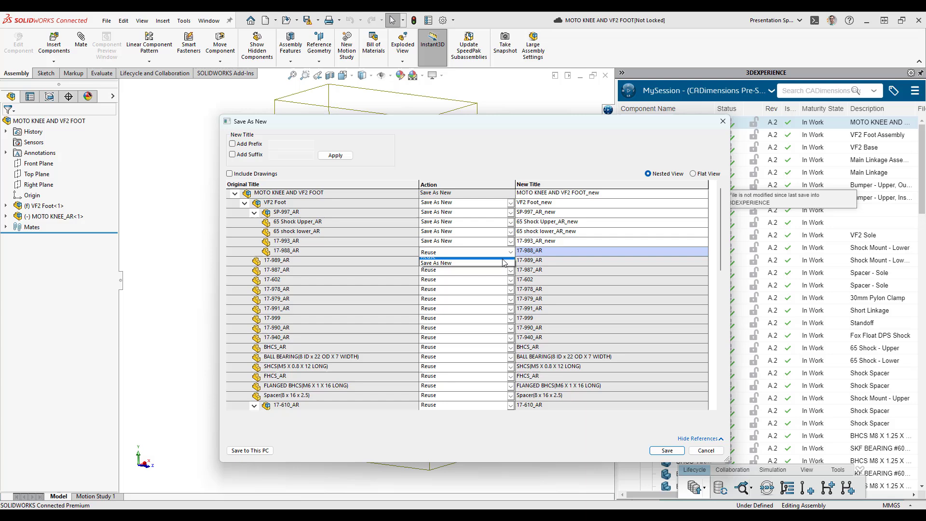
left_click(510, 251)
left_click(496, 262)
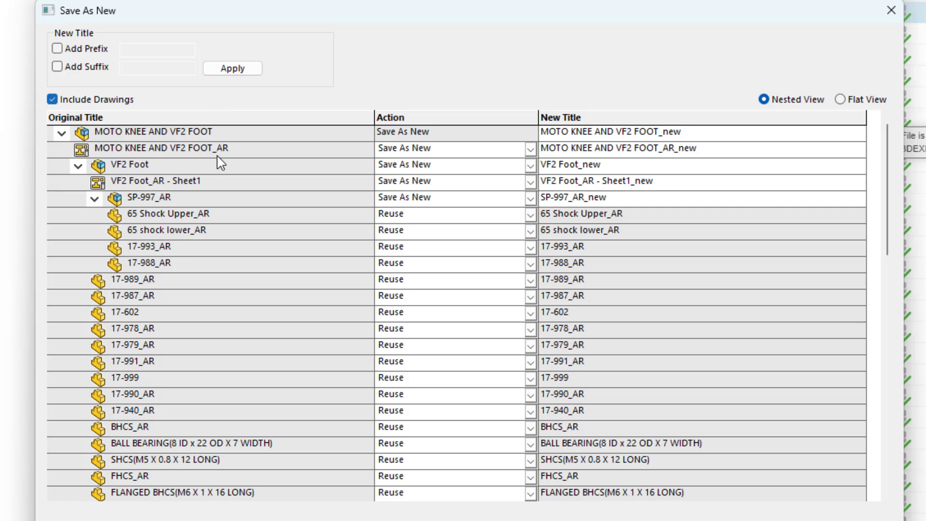
left_click(221, 185)
left_click(260, 151)
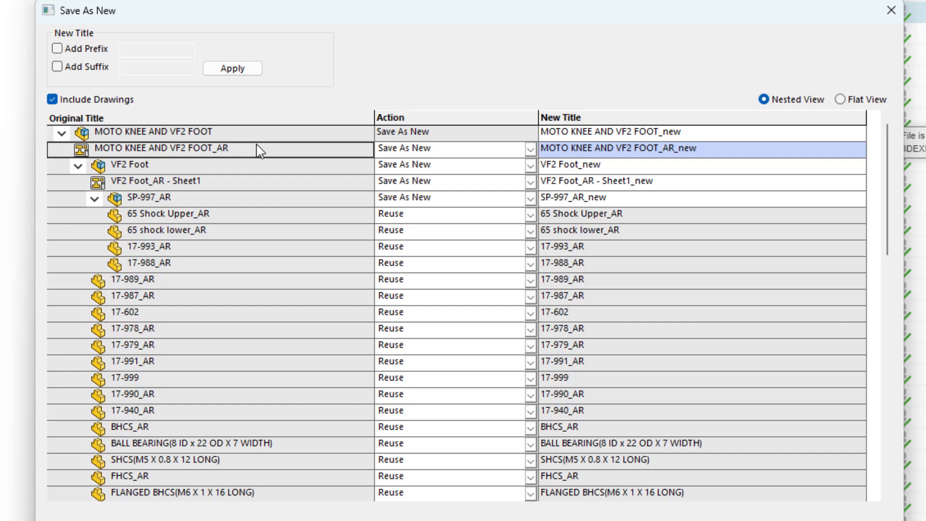
left_click_drag(886, 154, 892, 422)
left_click_drag(891, 342, 880, 123)
left_click(710, 135)
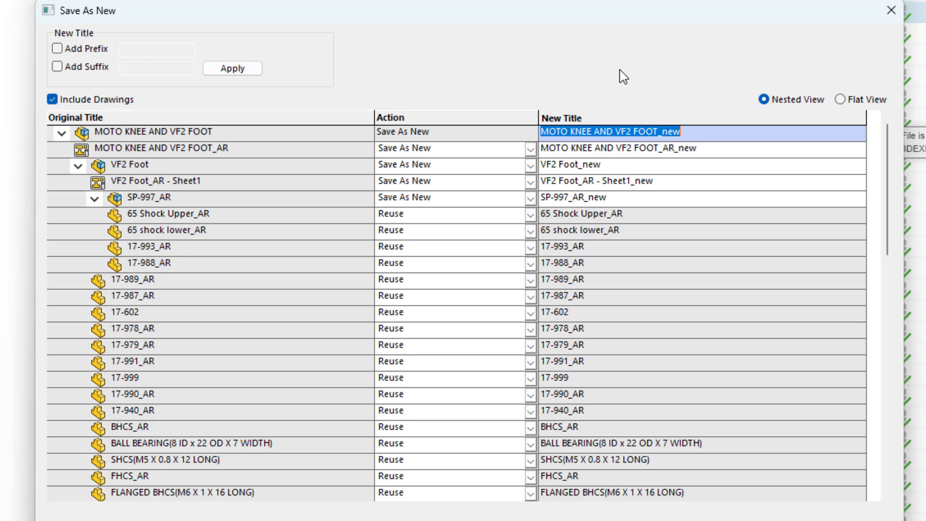
Apply an XX suffix to the five new titles, then begin retitling the assembly 'Moto Knee'.
left_click(733, 155, "shift")
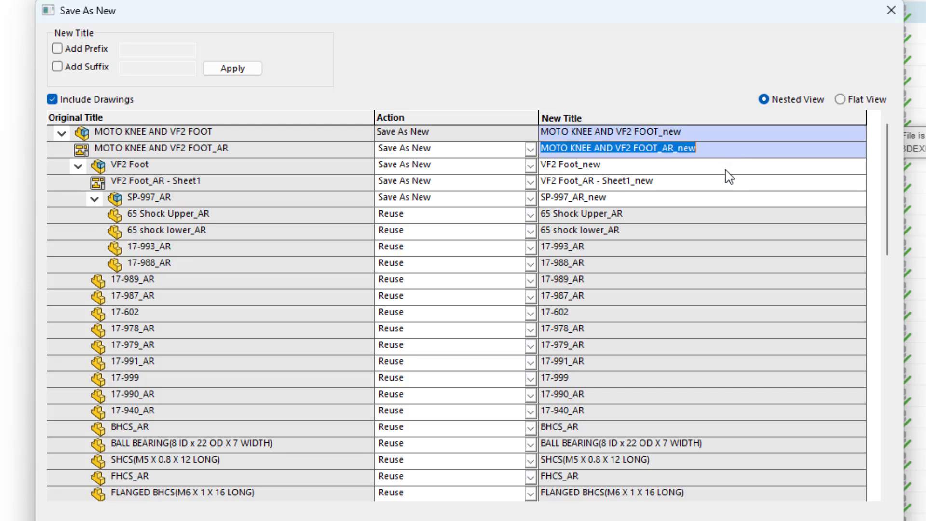
left_click(728, 166, "shift")
left_click(725, 199, "shift")
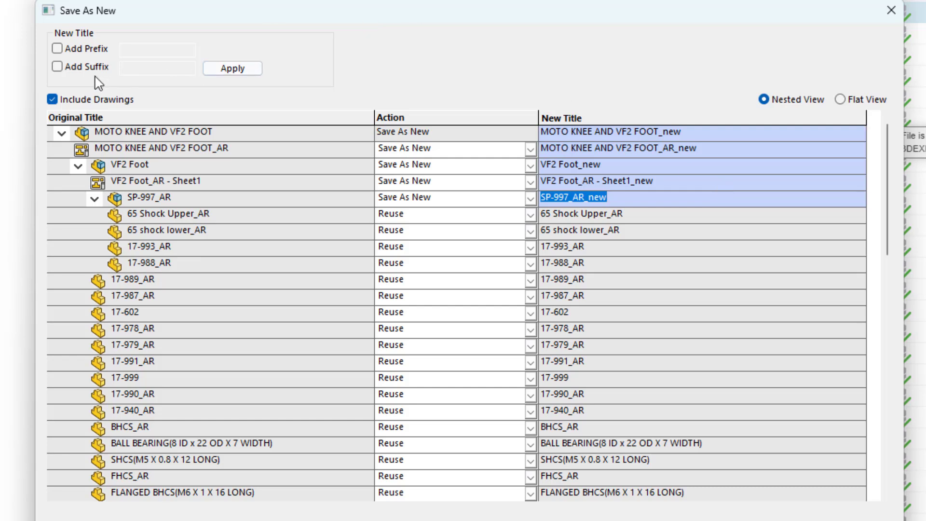
left_click(57, 68)
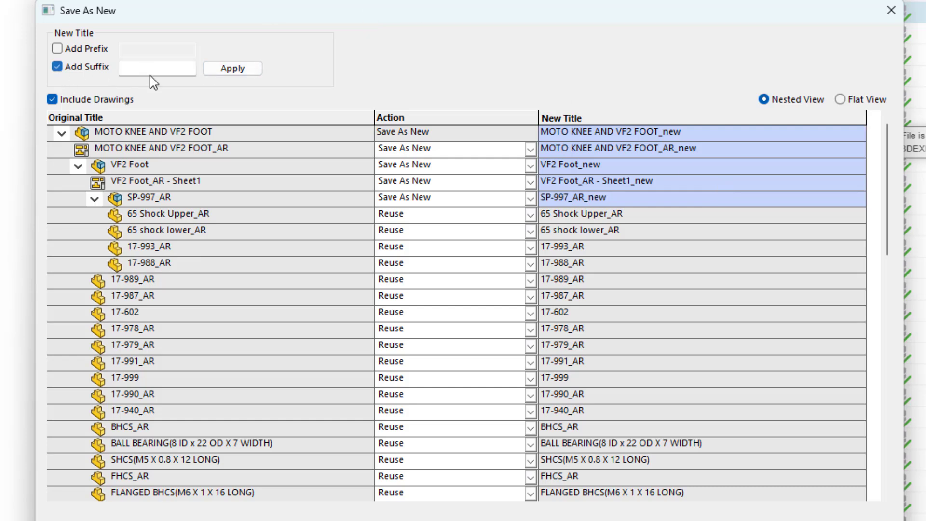
left_click(129, 71)
type("XX")
left_click(230, 70)
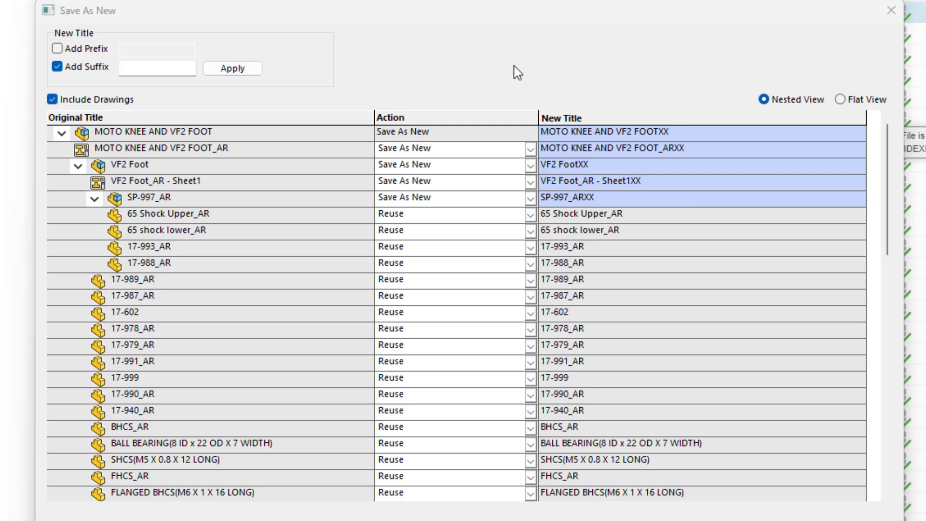
left_click(690, 131)
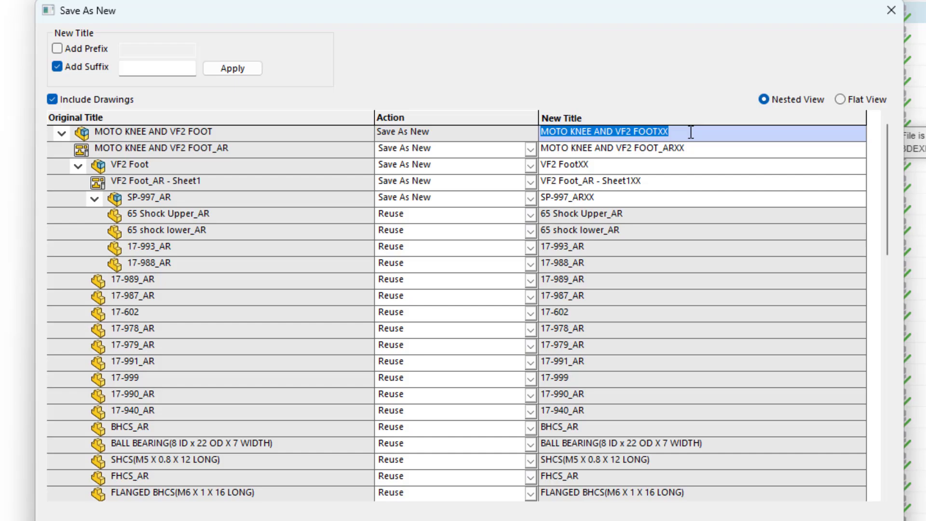
type("Moto")
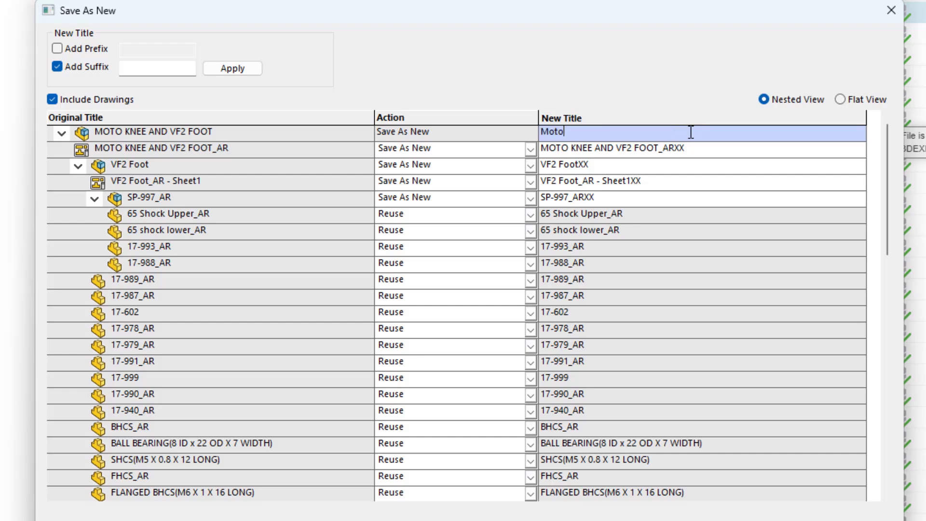
type(" Knee V2")
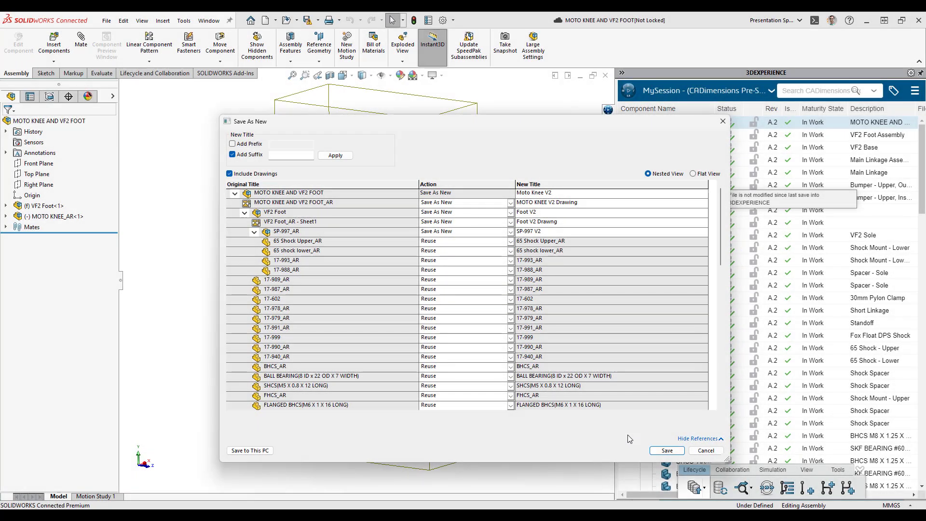
Create the renamed copies and save them to Presentation Space on 3DEXPERIENCE.
left_click(666, 450)
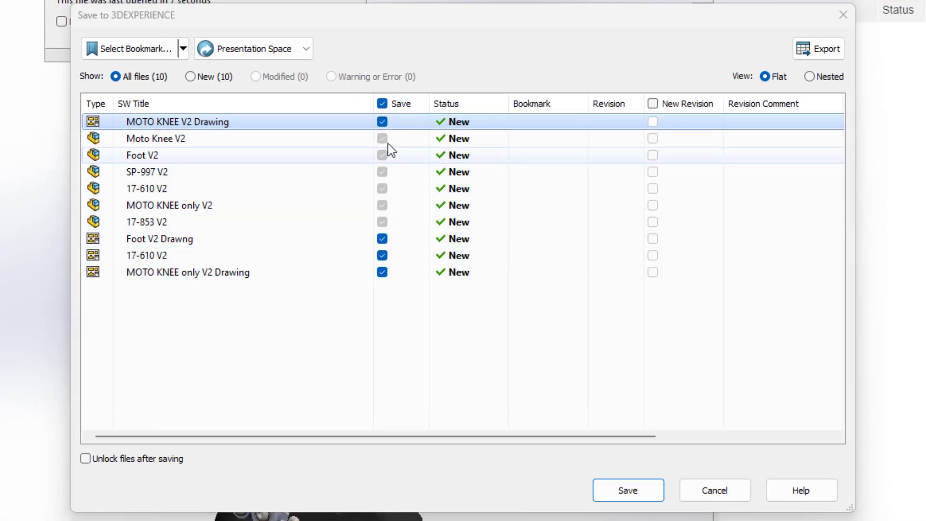
left_click(307, 50)
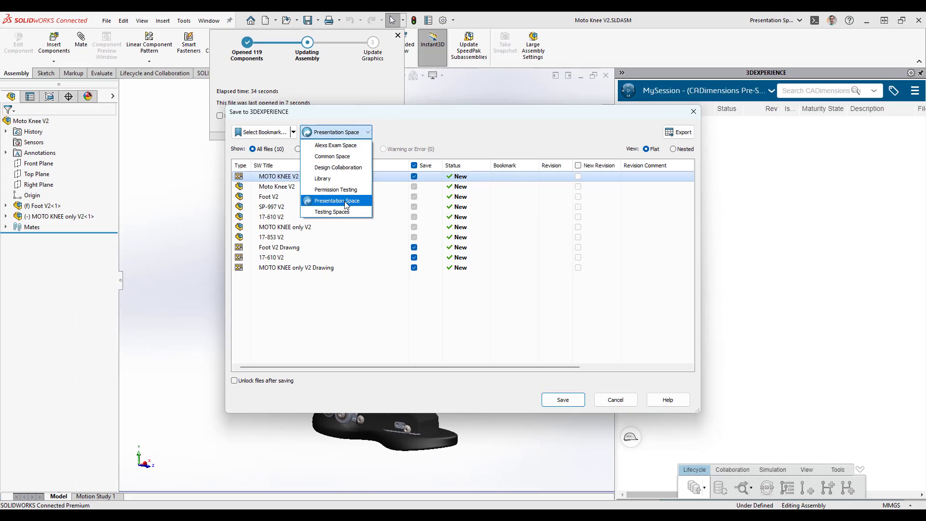
left_click(345, 205)
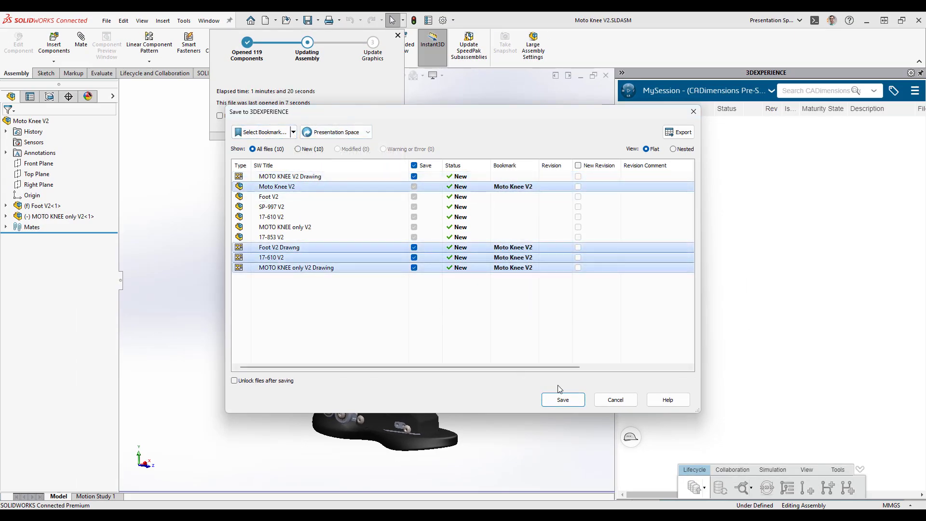
left_click(571, 400)
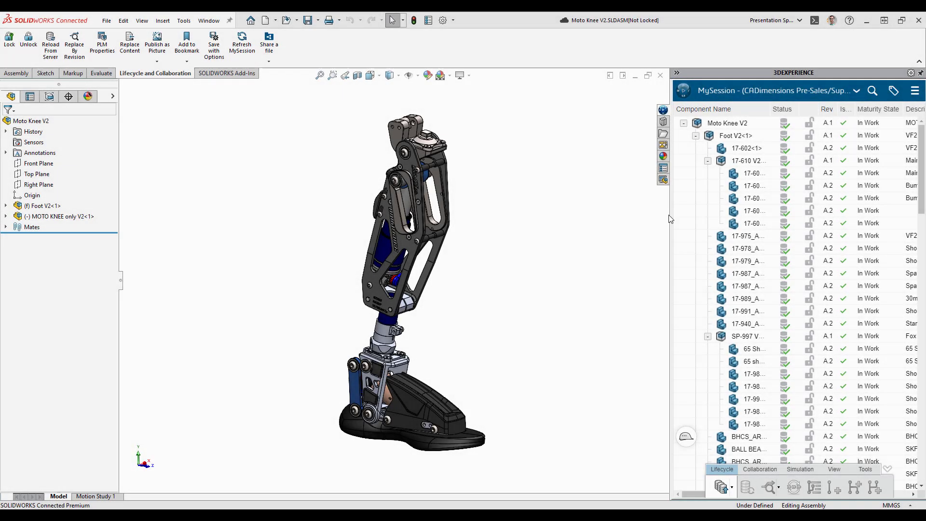
Check Foot V2, SP-997 V2 and MOTO KNEE in the session list, then open the MOTO KNEE only V2 drawing.
left_click_drag(669, 212, 546, 212)
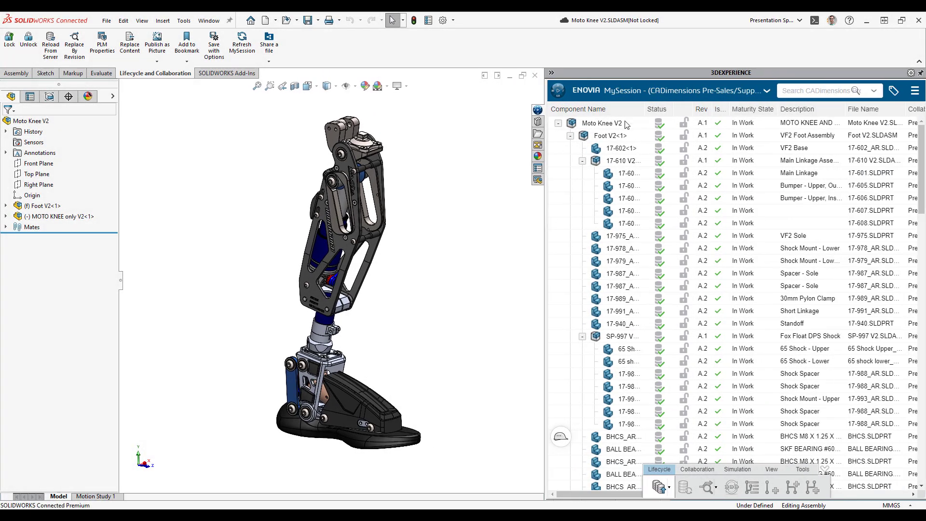
left_click(635, 137)
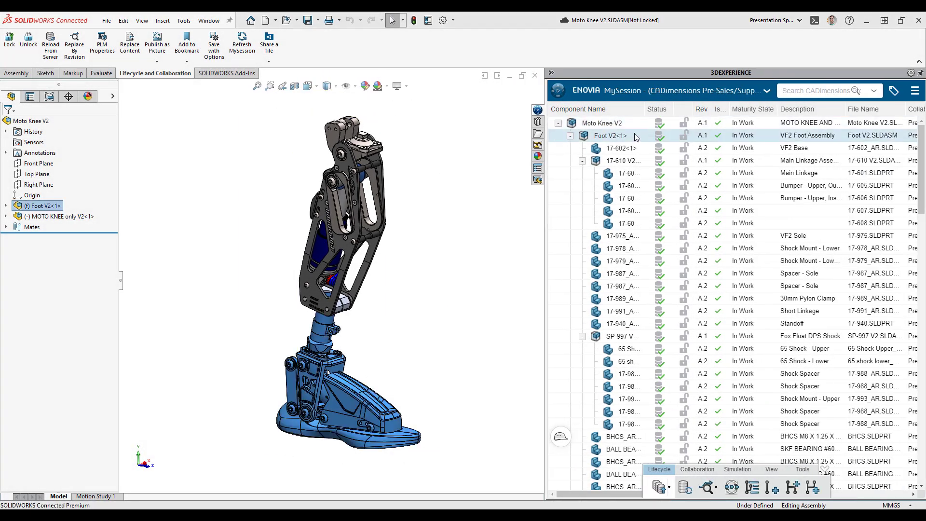
left_click(636, 336)
scroll(635, 337, "down", 10)
scroll(635, 337, "down", 8)
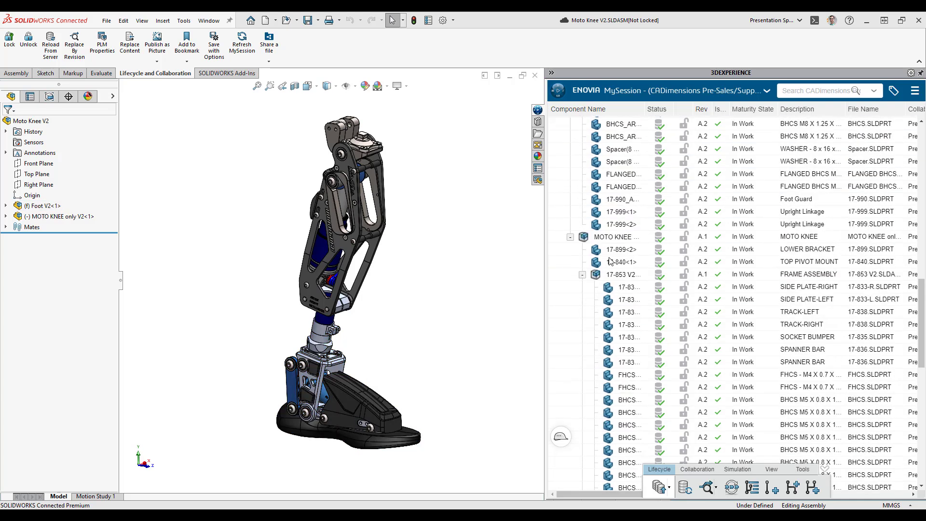
left_click(610, 237)
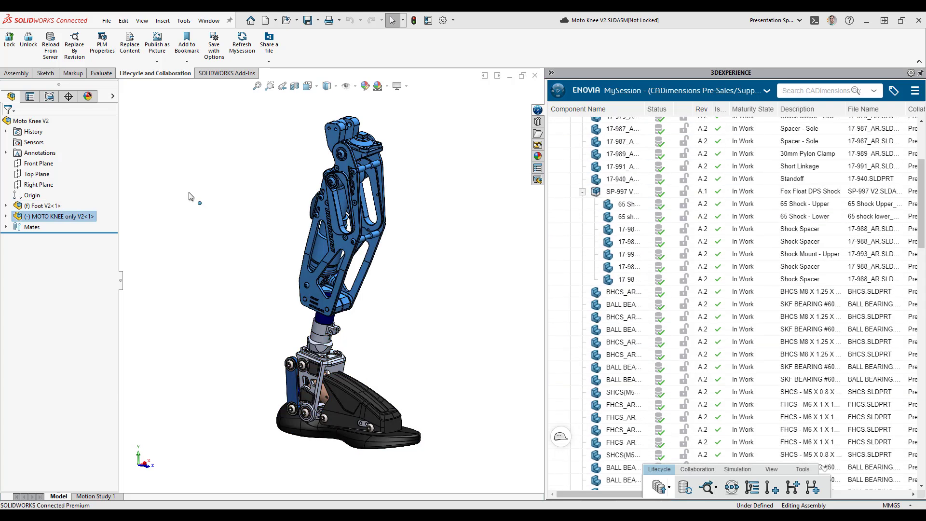
right_click(80, 218)
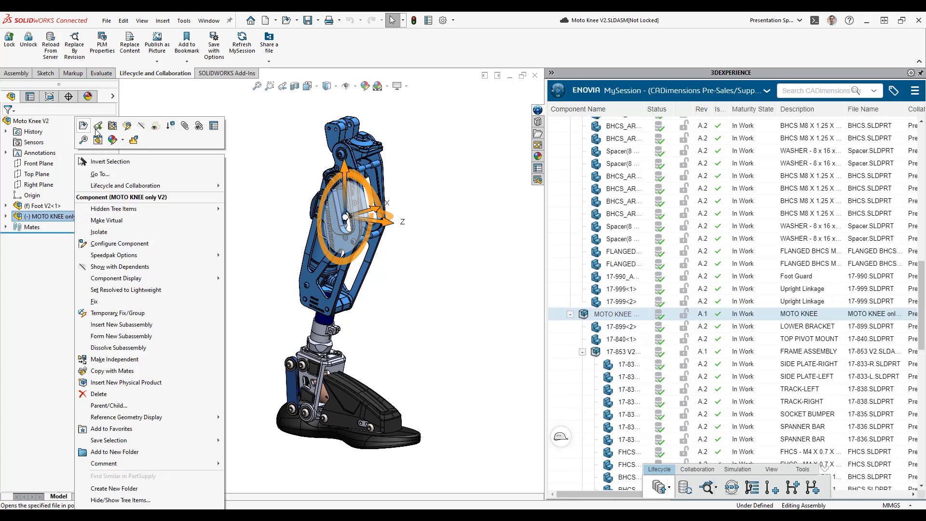
left_click(112, 133)
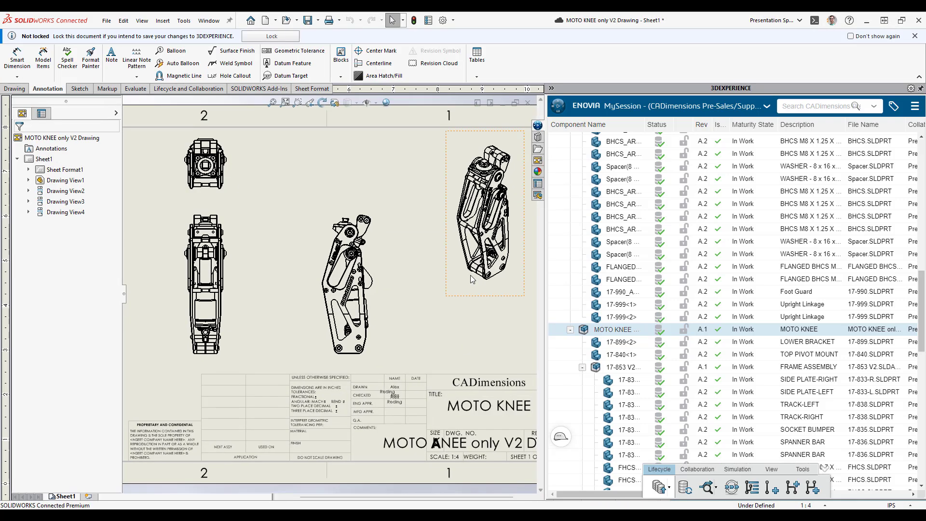
Narrow the 3DEXPERIENCE pane and zoom into the MOTO KNEE only V2 drawing sheet.
left_click_drag(545, 275, 678, 259)
scroll(354, 275, "down", 1)
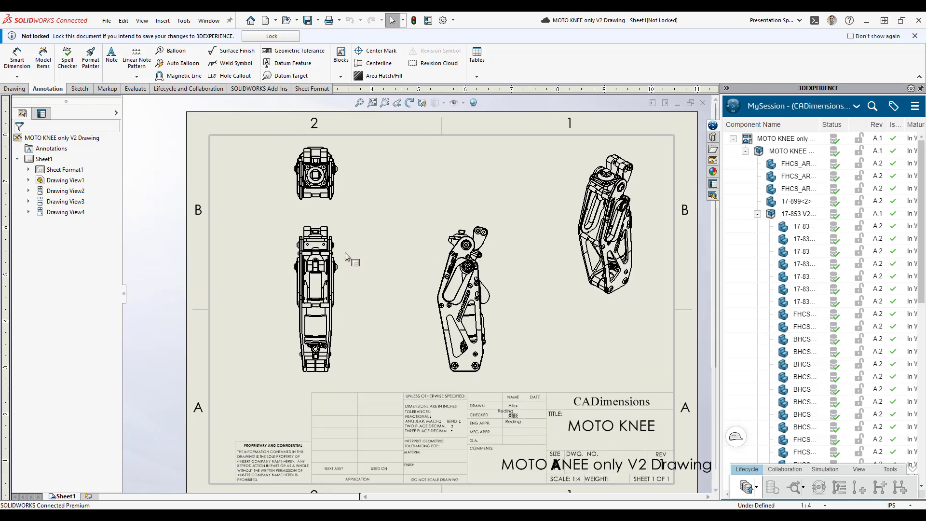